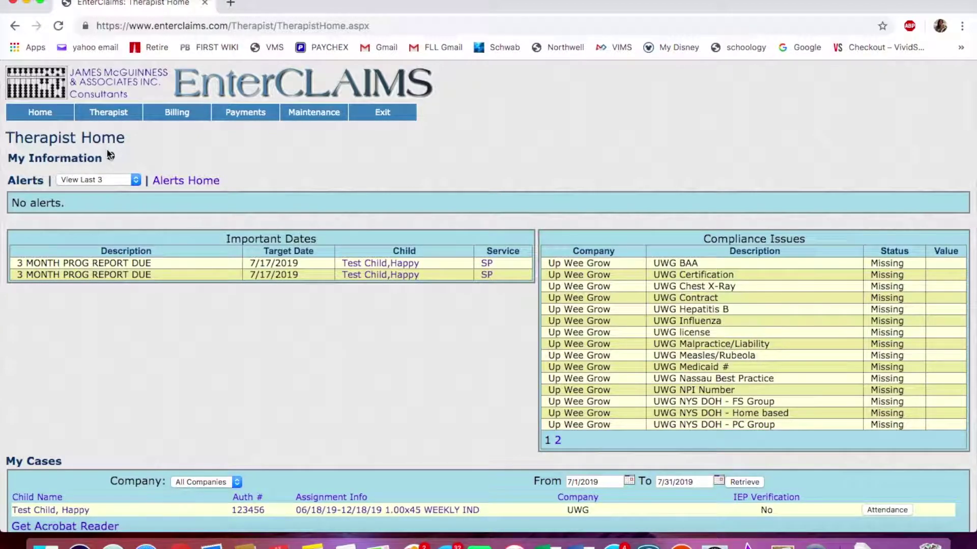
Step: From My Day's My Cases, open the test child's attendance entry, keeping attendance code P
mouse_move(34, 120)
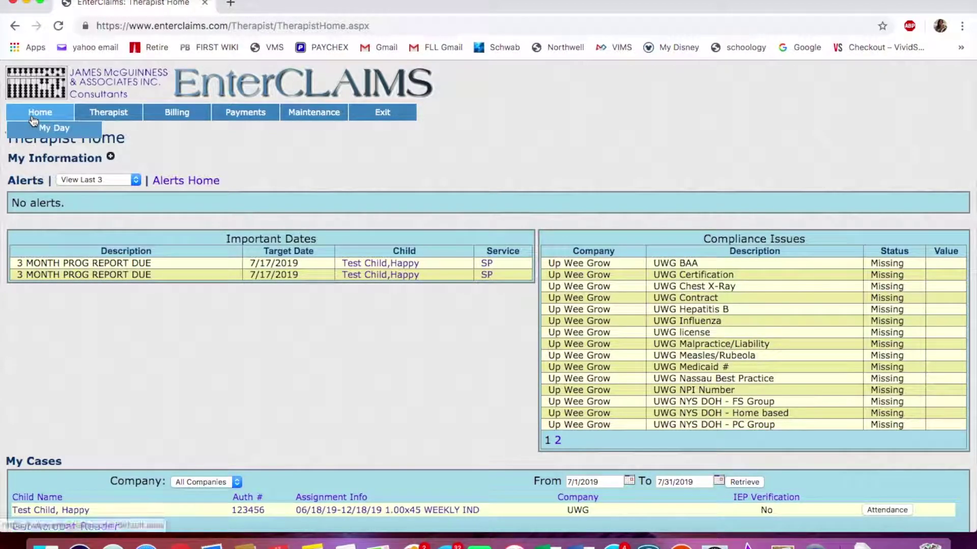
click(44, 131)
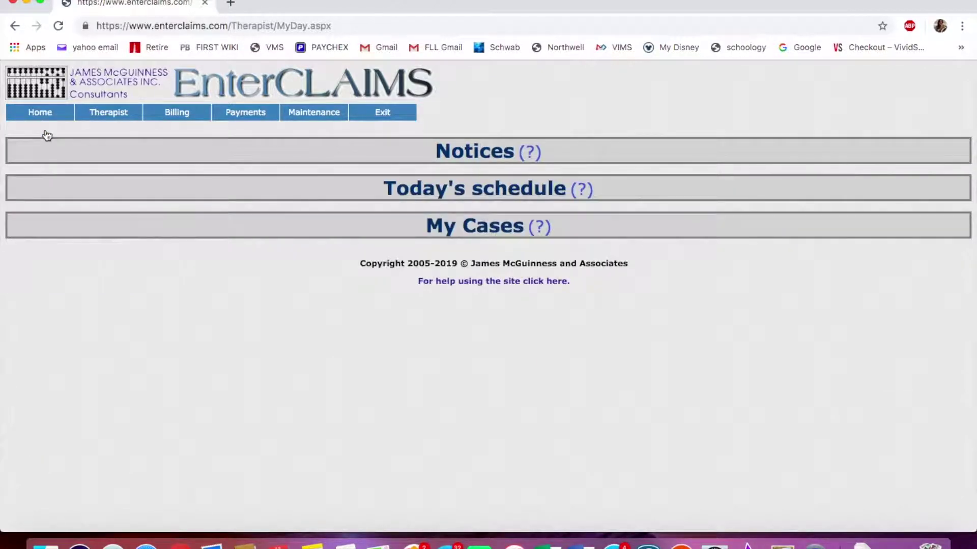
click(463, 225)
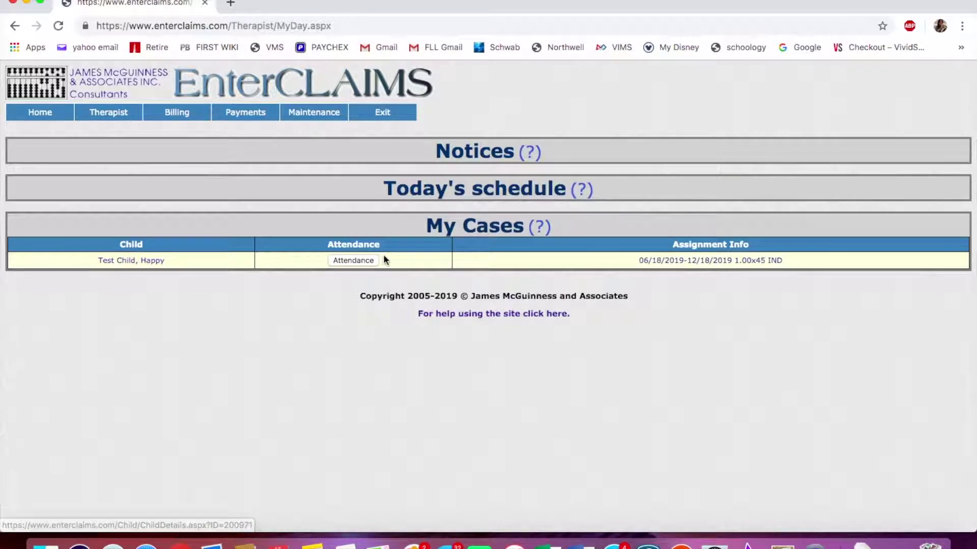
click(364, 260)
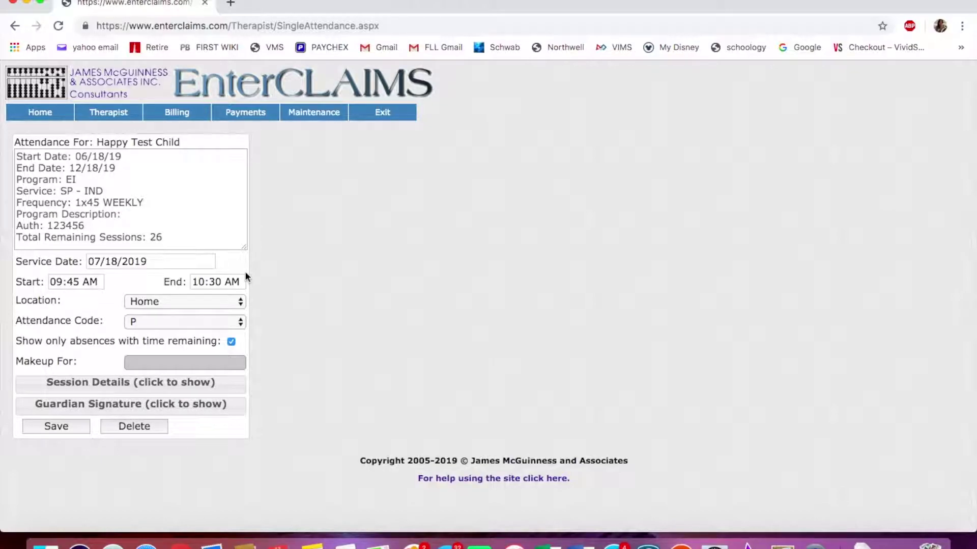
click(214, 321)
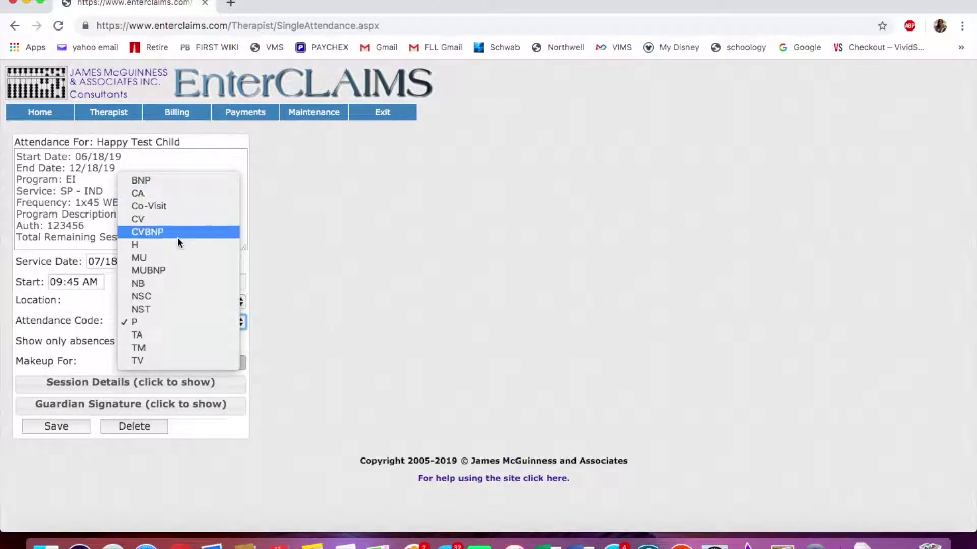
click(165, 323)
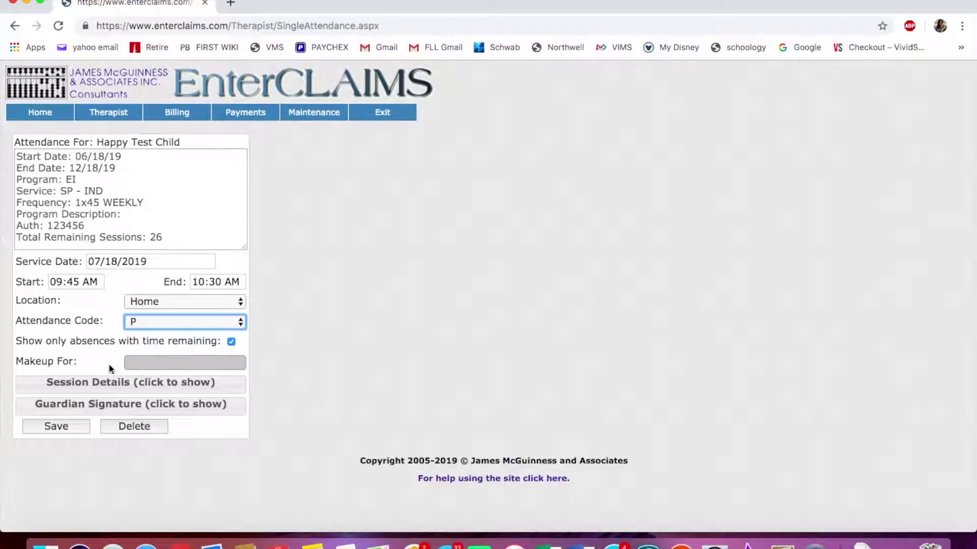
Step: In Session Details, choose CPT code 92526 to add alongside the assigned 92507
click(106, 386)
scroll(106, 386, down, 4)
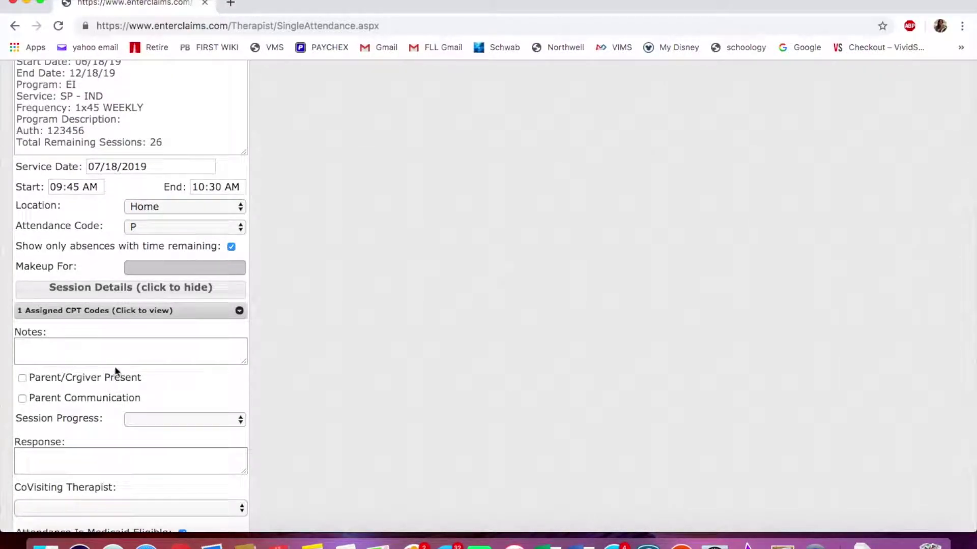
click(194, 307)
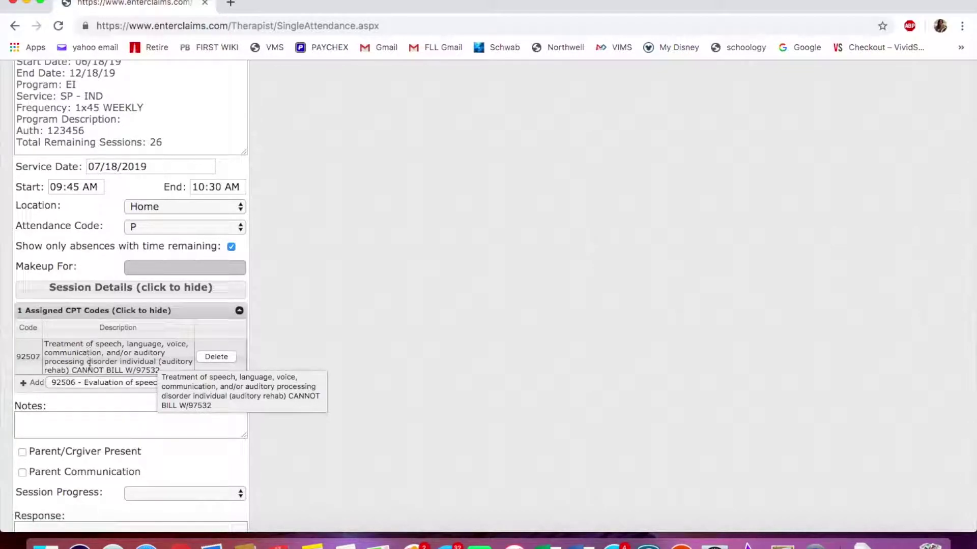
click(93, 383)
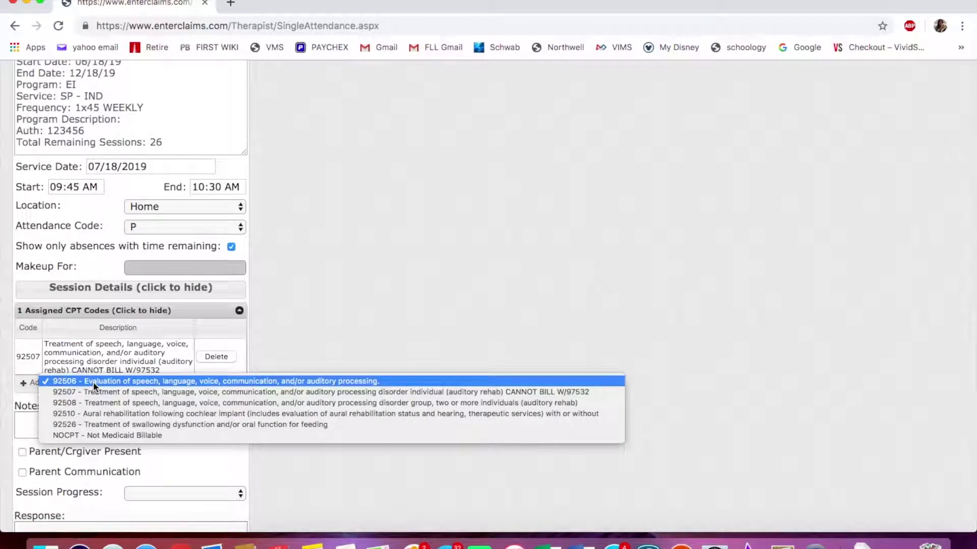
click(93, 425)
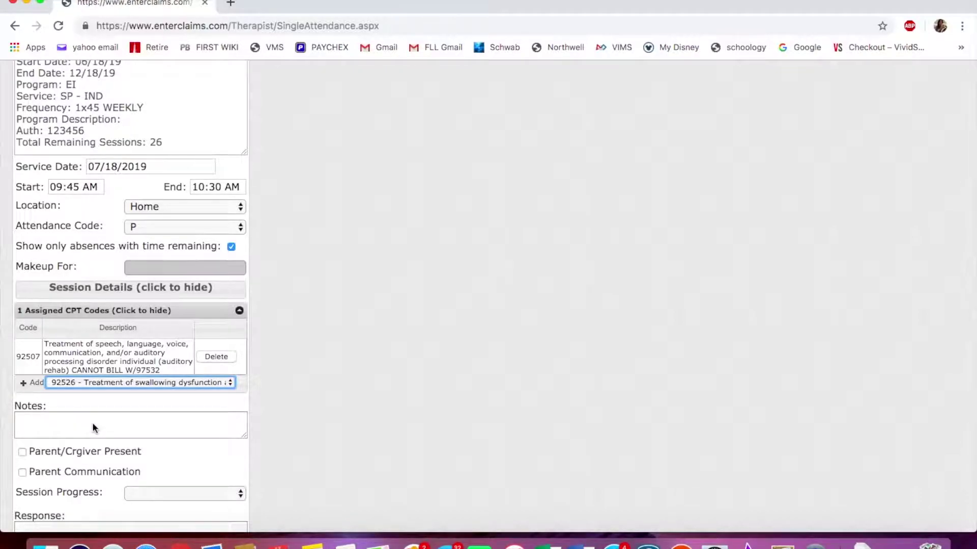
scroll(93, 423, down, 1)
Step: Write 'This is where you describe the progress' in the session notes
click(93, 424)
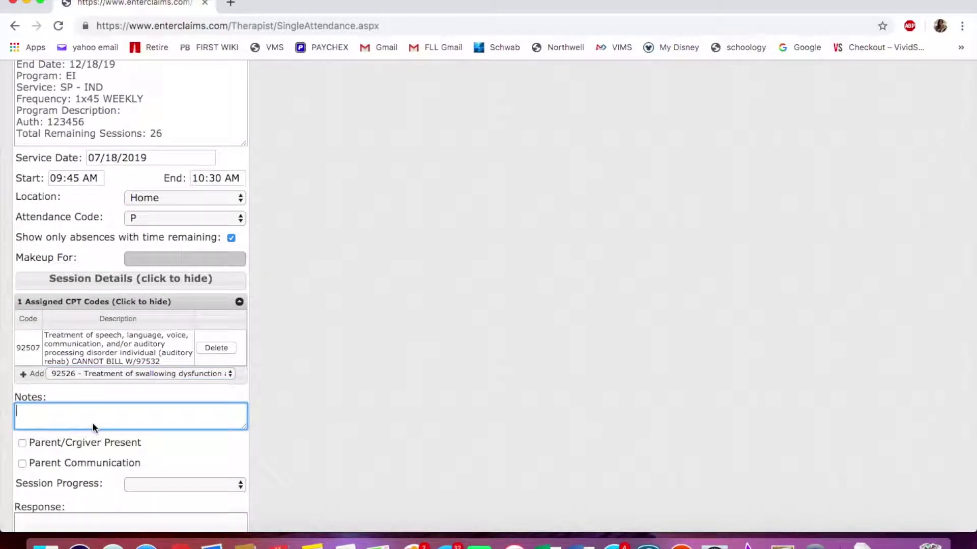
text(This is where you d)
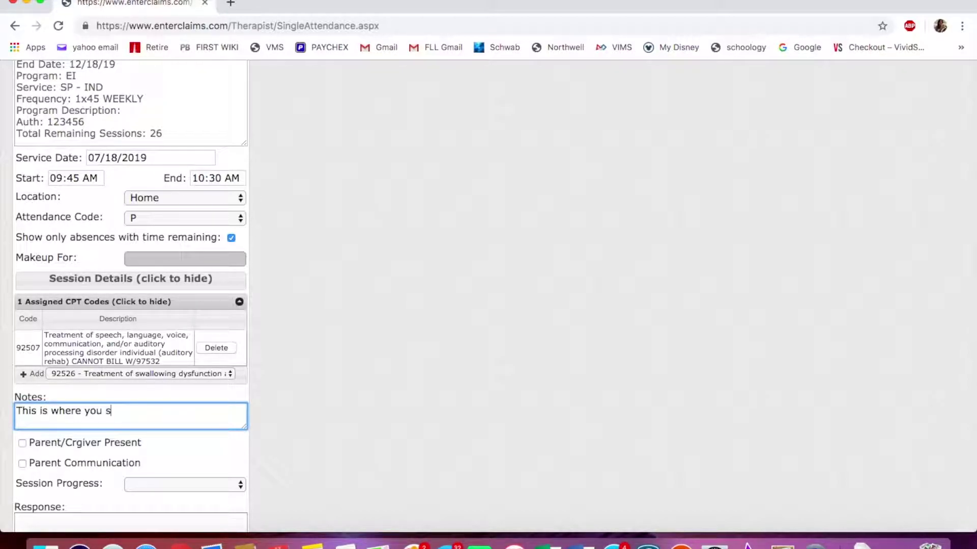
text(escribe the prg)
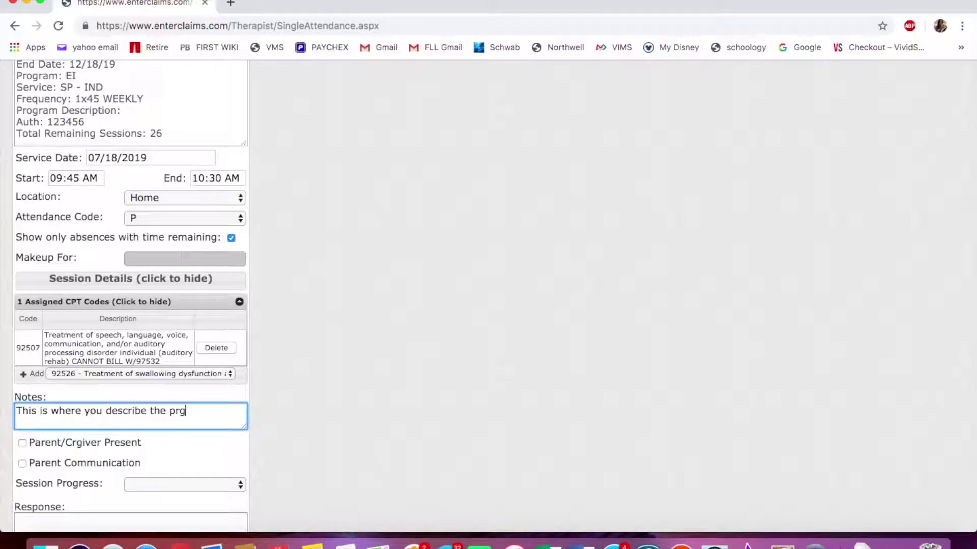
key(BackSpace)
text(ogress)
scroll(494, 296, down, 2)
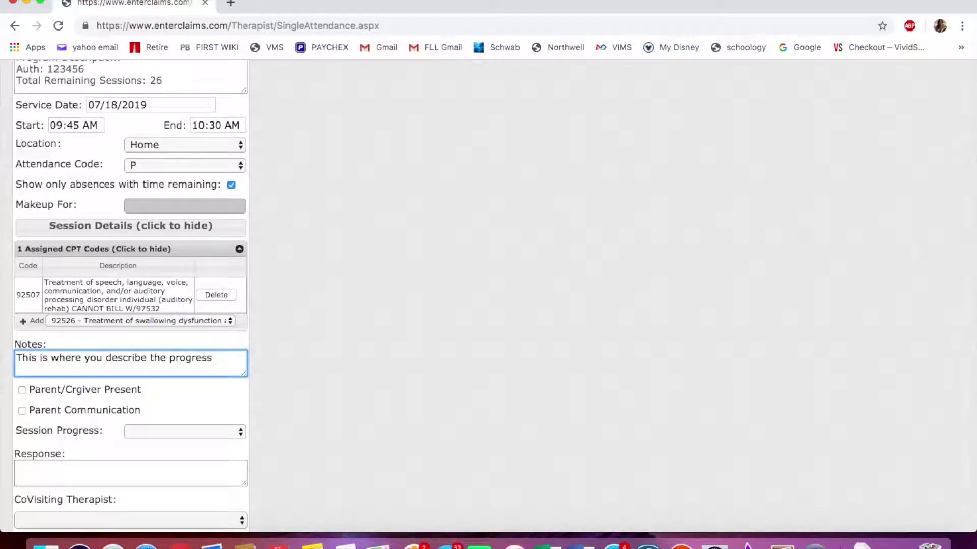
Step: Record a parent/caregiver present with Observe Session as the presence type
click(23, 392)
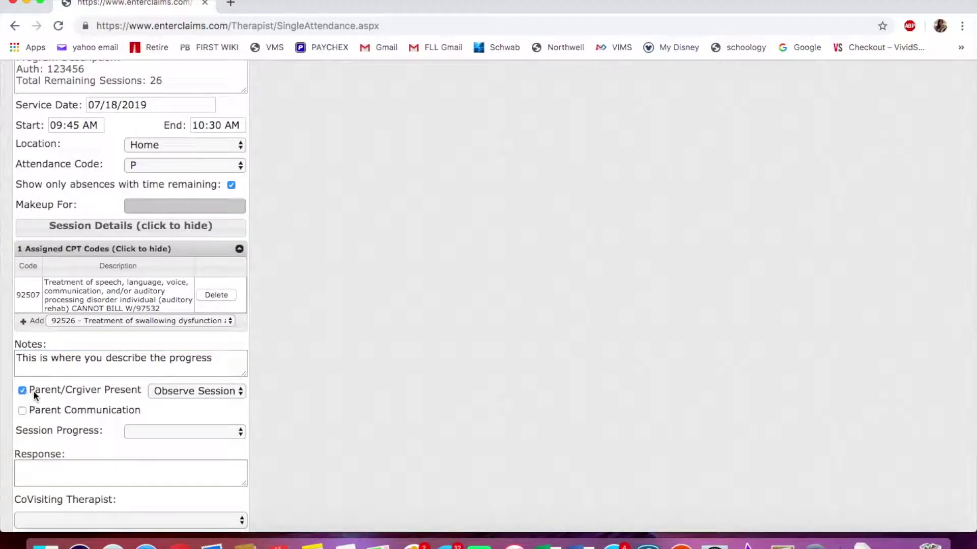
click(164, 390)
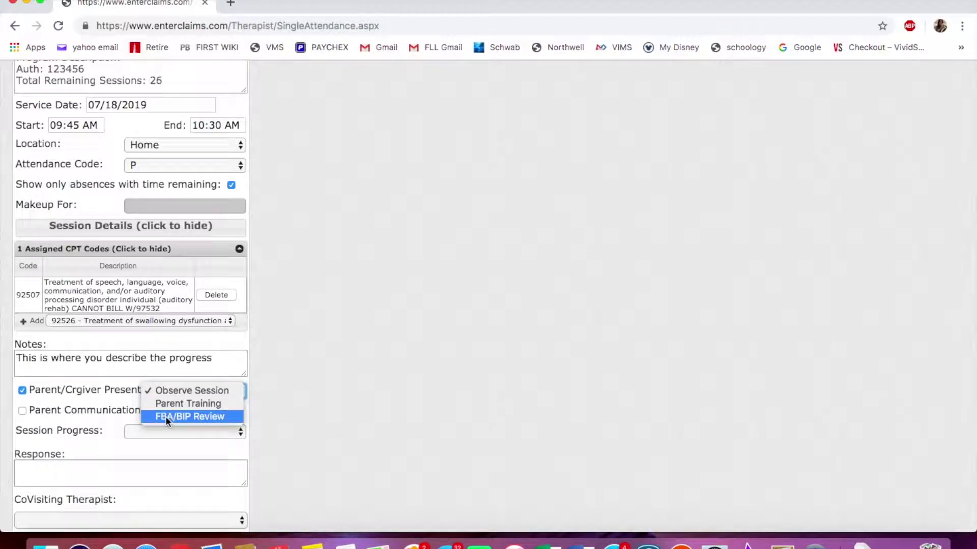
click(169, 391)
scroll(168, 392, down, 2)
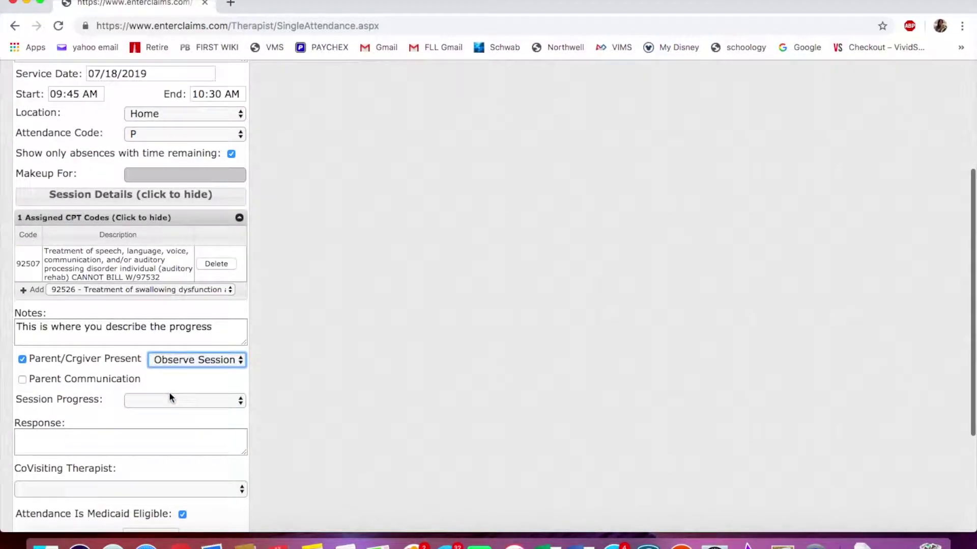
Step: Record parent communication with Face-To-Face as the method
click(22, 379)
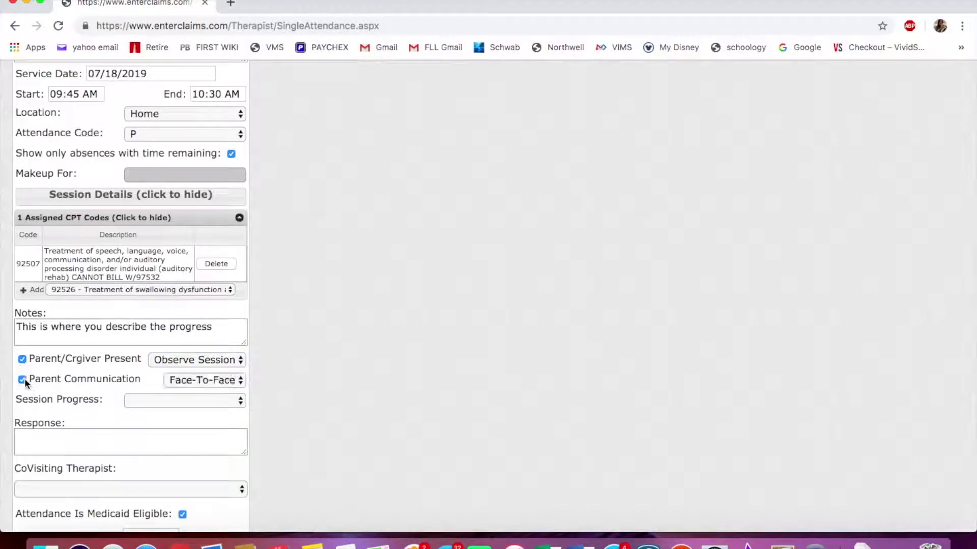
click(167, 381)
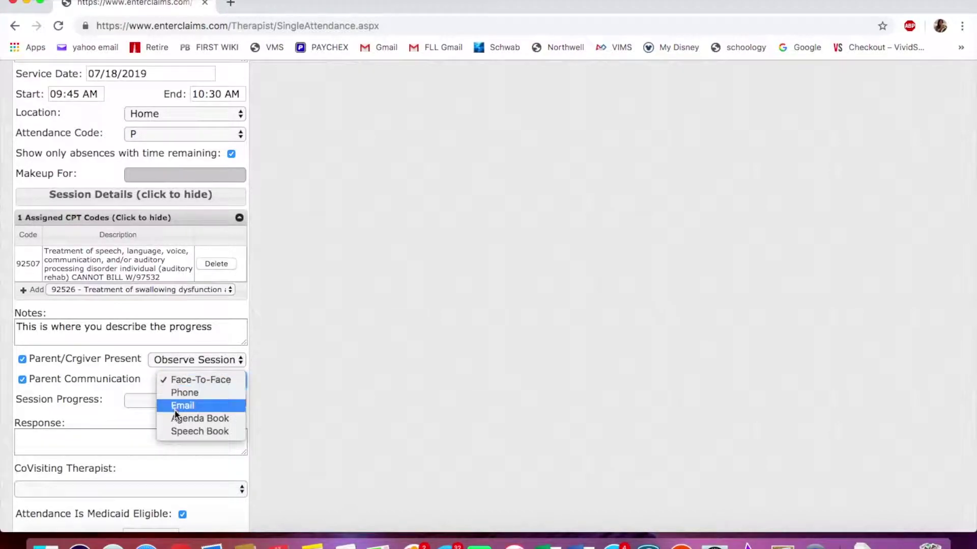
click(187, 380)
scroll(186, 381, down, 2)
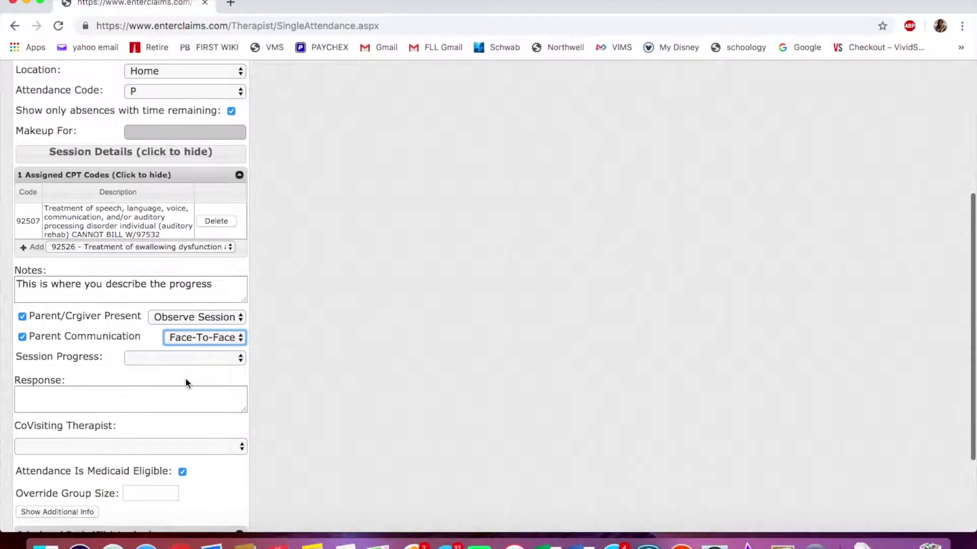
Step: Set the session progress to Limited Progress
click(165, 362)
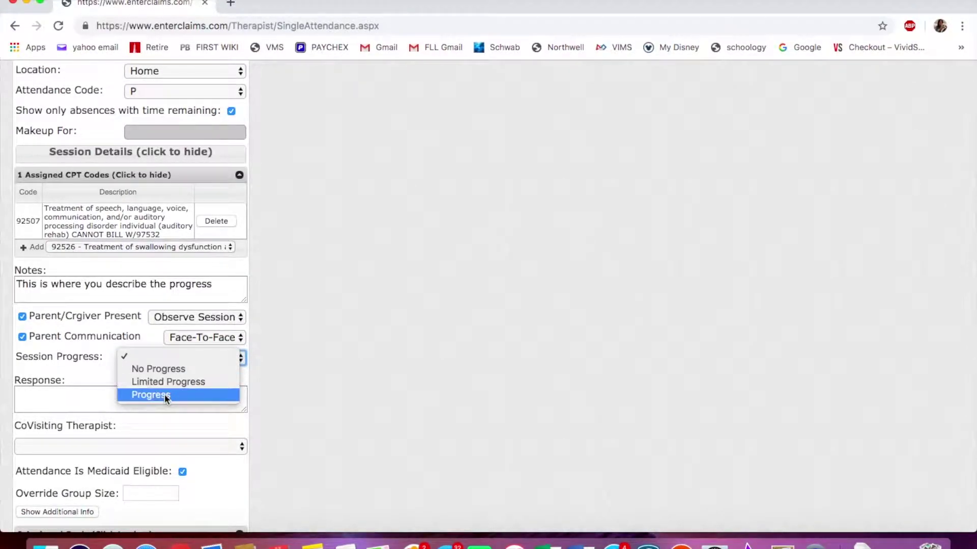
click(164, 382)
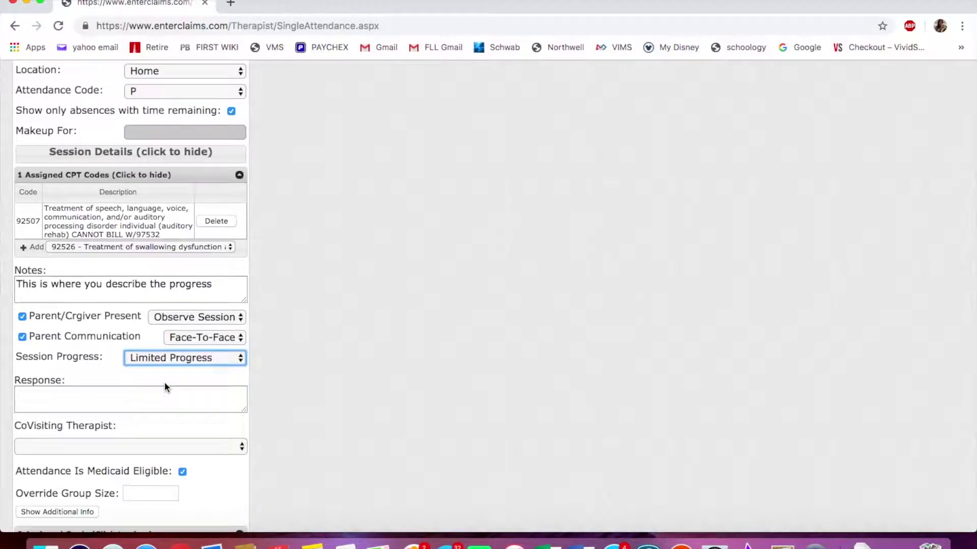
scroll(164, 384, down, 3)
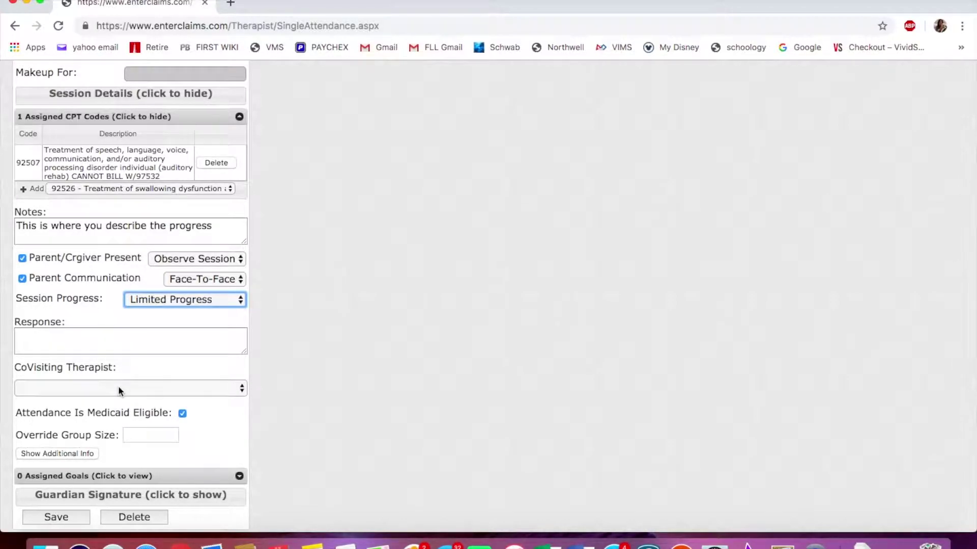
scroll(118, 386, down, 2)
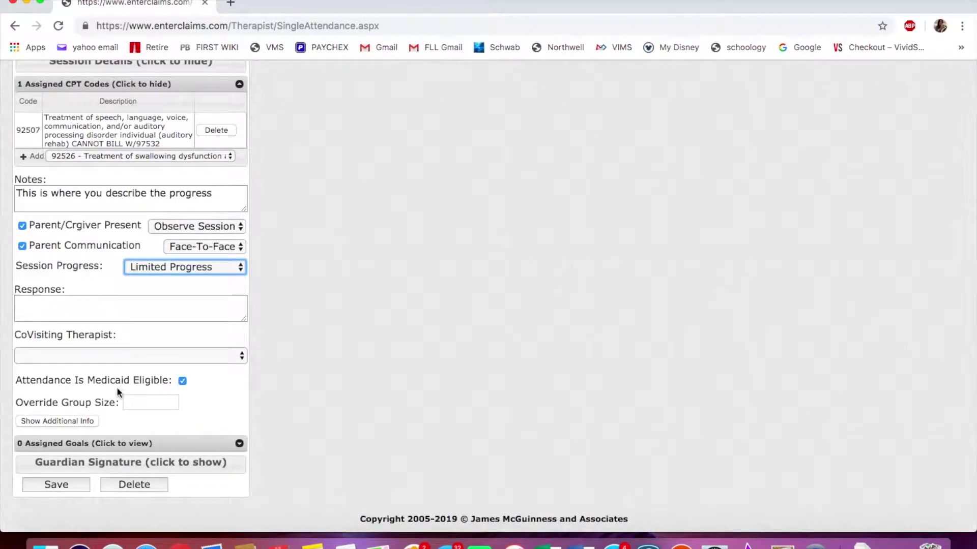
Step: Assign the produce-sounds goal and '2 - Happy will label objects' to the session
click(108, 443)
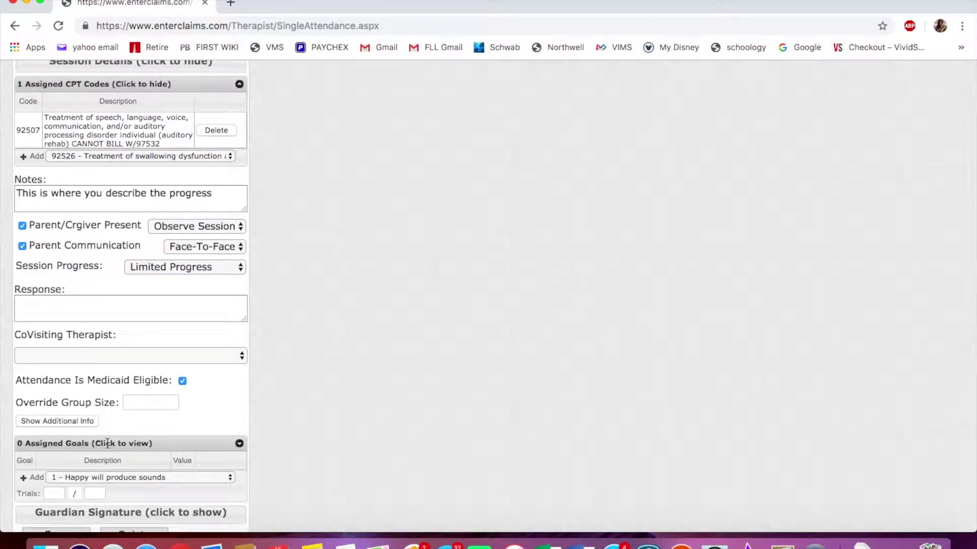
click(33, 479)
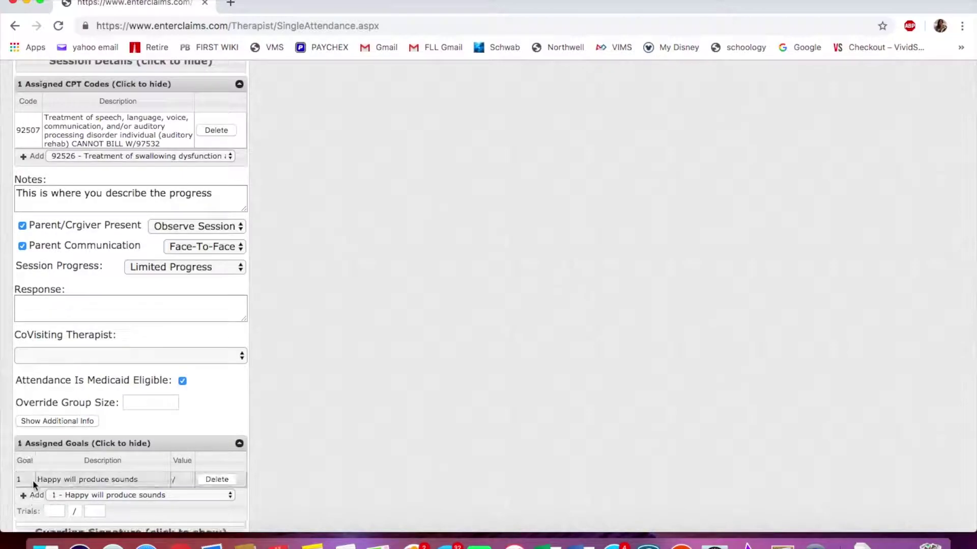
click(73, 497)
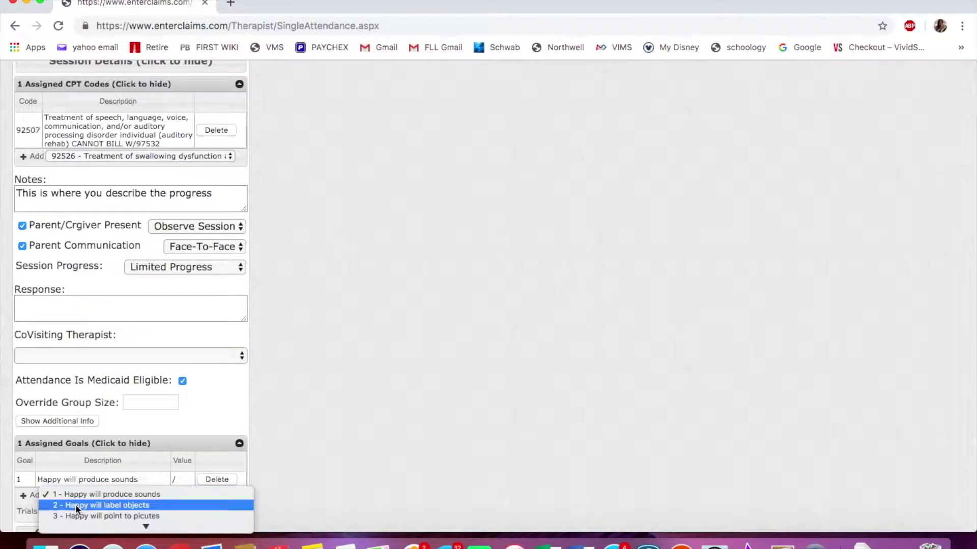
click(75, 505)
click(36, 495)
scroll(38, 497, down, 3)
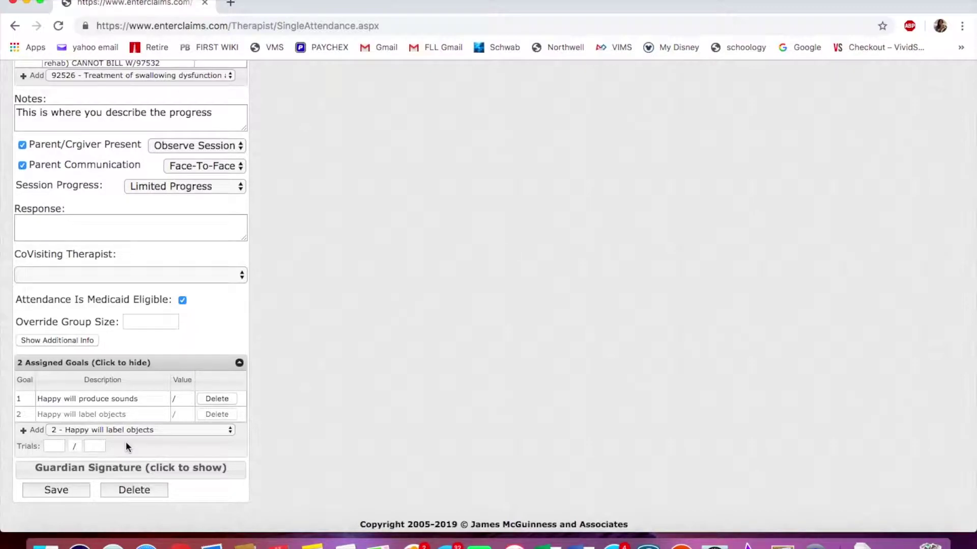
Step: In Additional Info, tick Play/Social as routine and Cues and Positioning as strategies
click(65, 342)
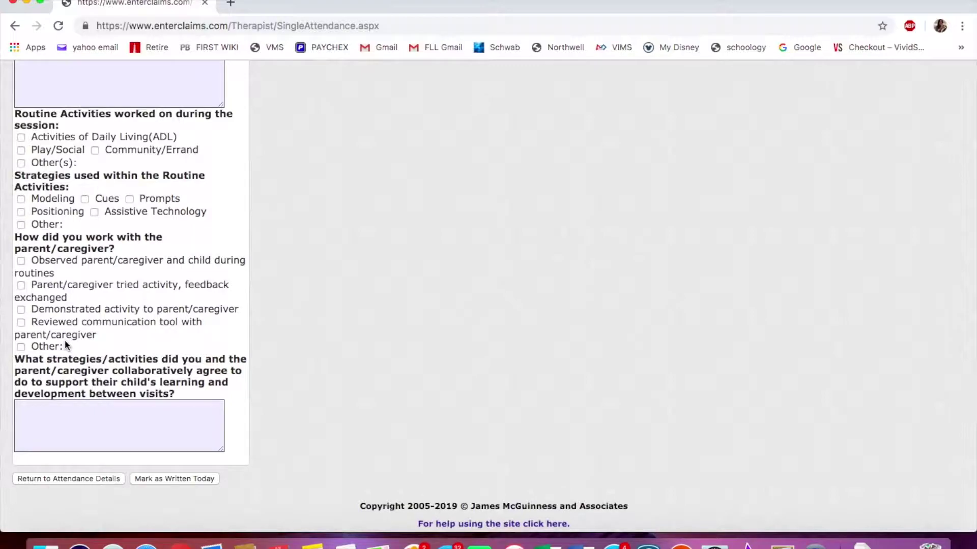
scroll(65, 340, up, 5)
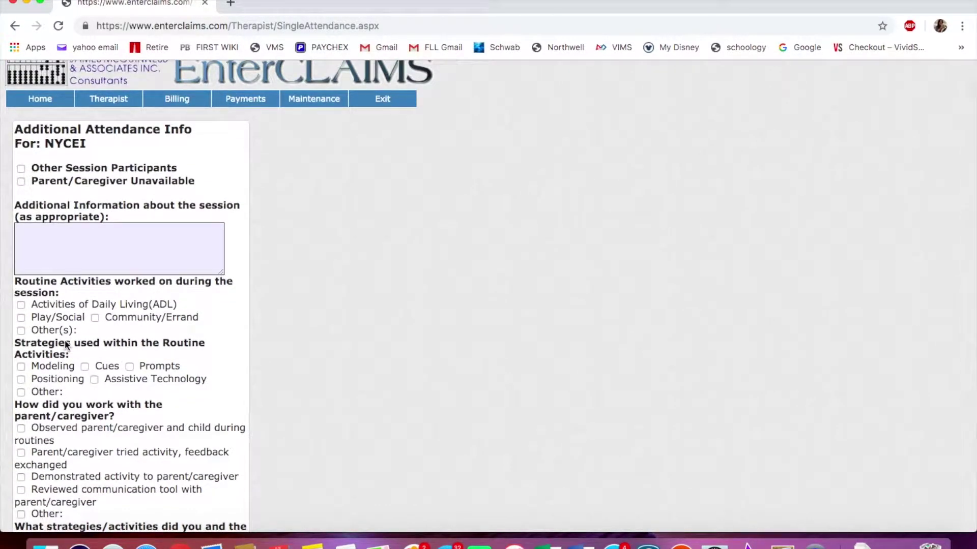
click(21, 318)
scroll(23, 317, down, 3)
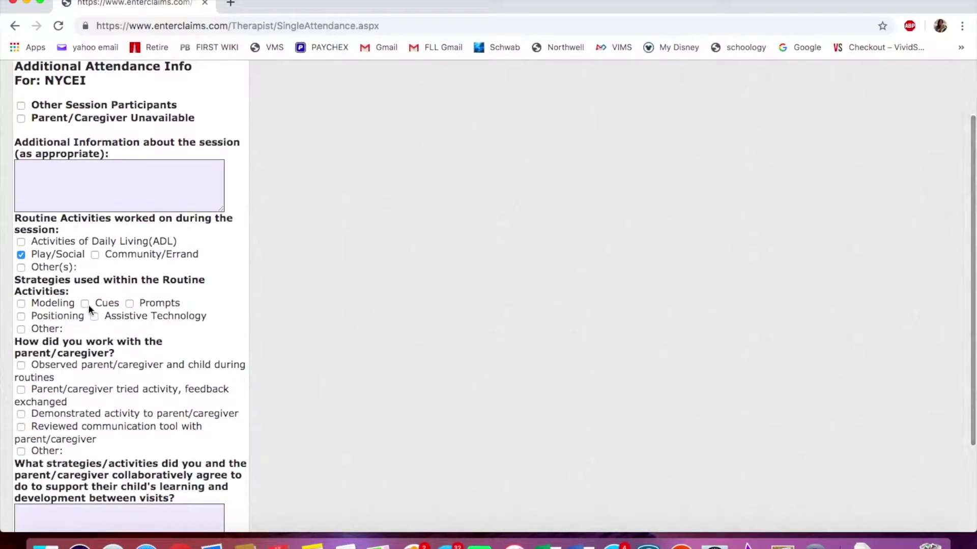
click(85, 303)
click(21, 316)
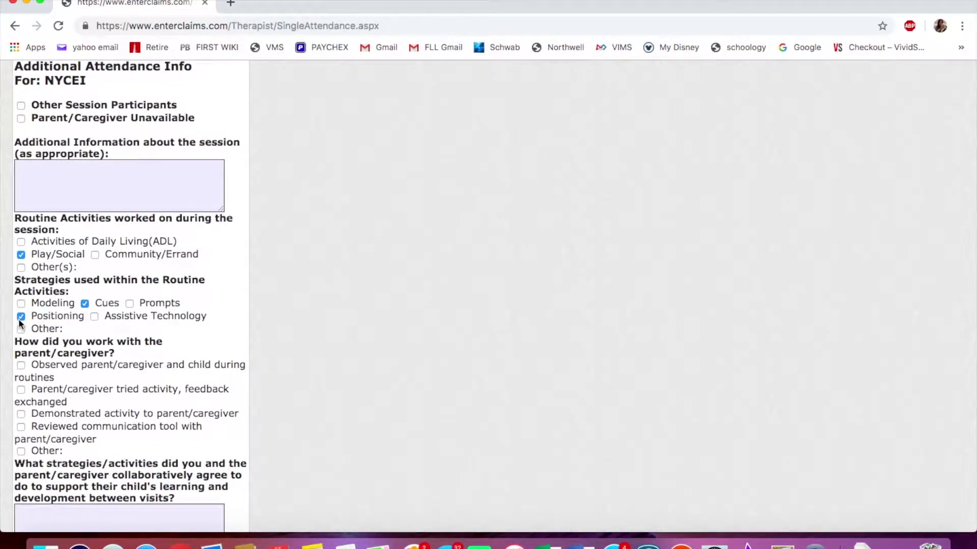
scroll(22, 365, down, 5)
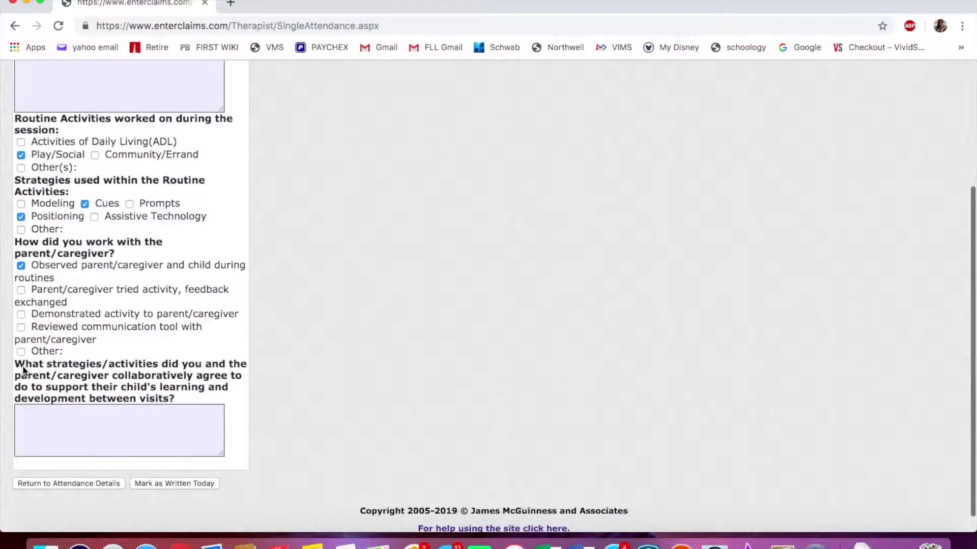
Step: Enter 'Read to child' as the agreed strategy and mark the info written today
click(63, 433)
text(Read)
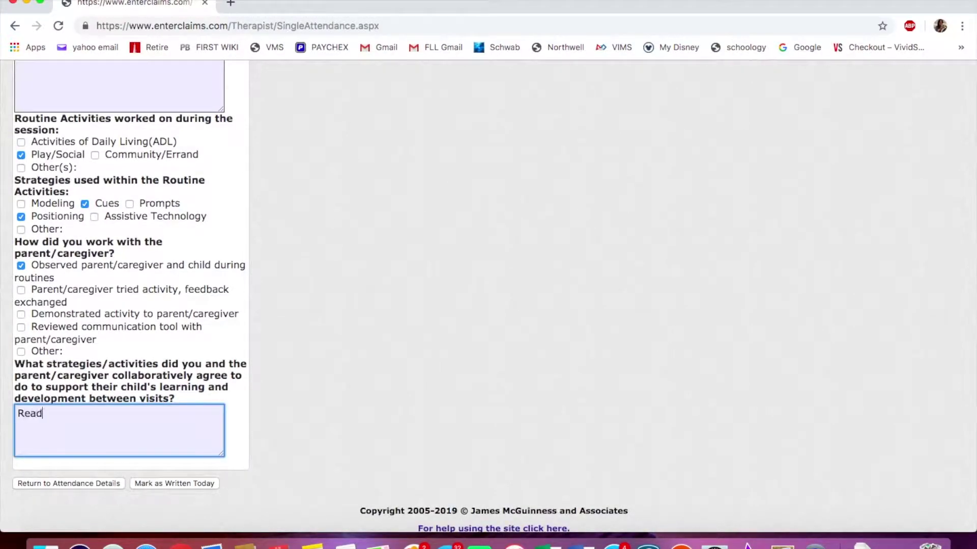
text( to child)
click(144, 482)
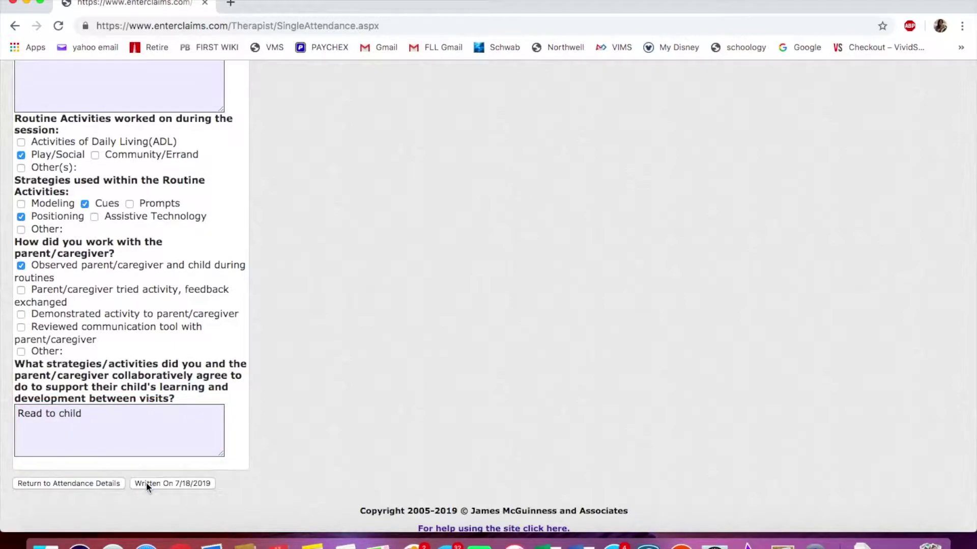
Step: Return to the attendance details and save, surfacing the missing guardian signature conflict
click(96, 484)
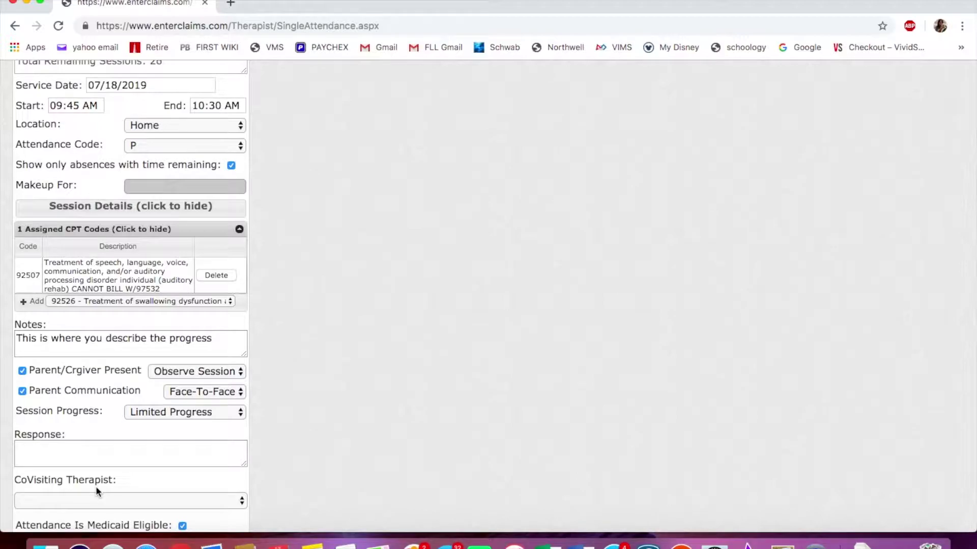
scroll(95, 486, down, 5)
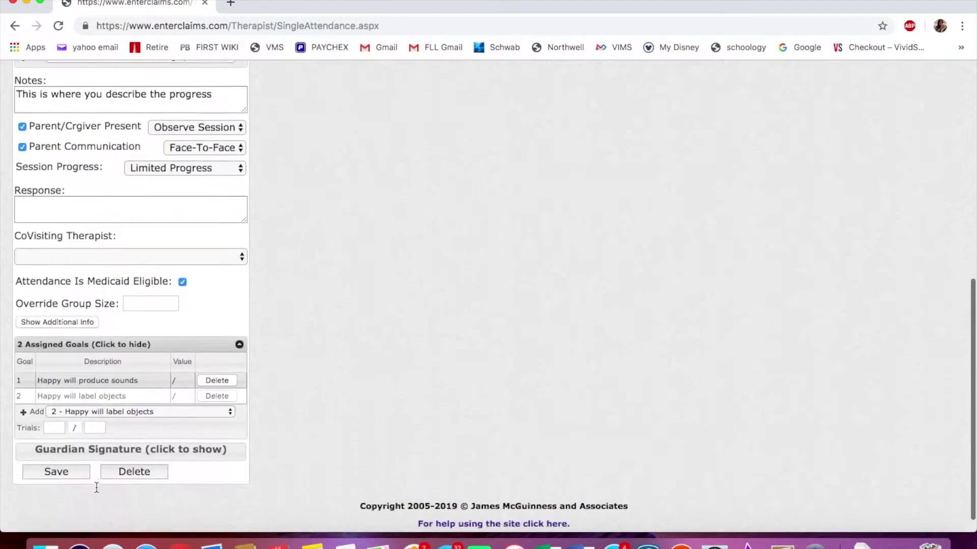
click(72, 472)
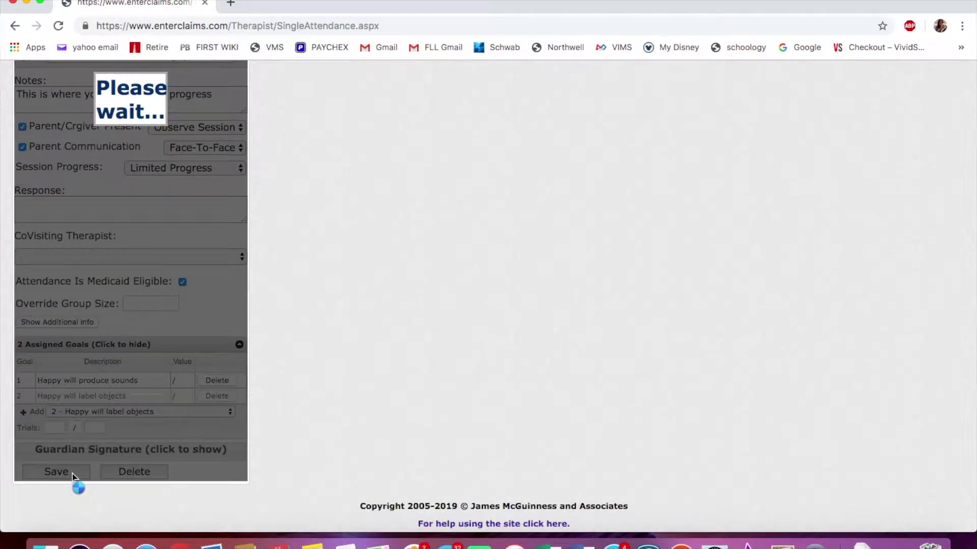
scroll(72, 474, up, 3)
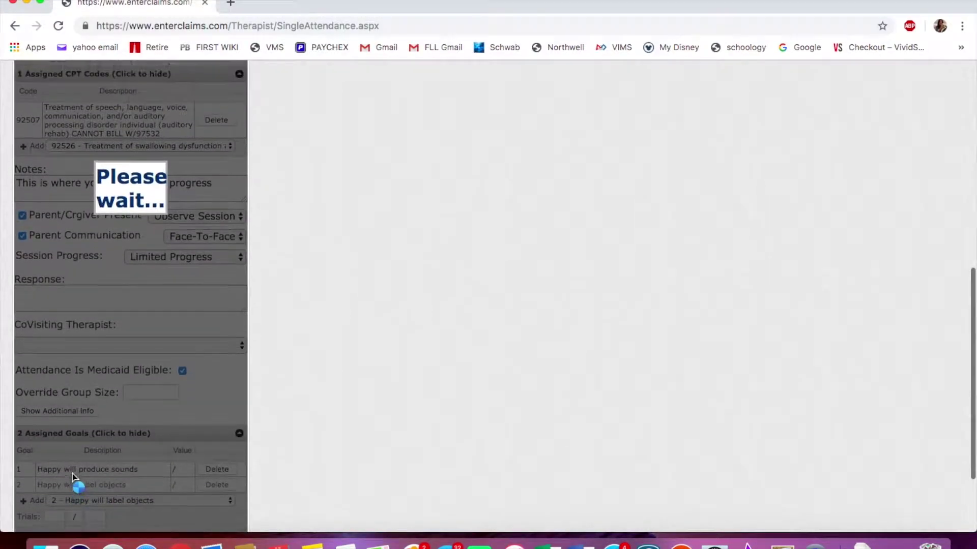
scroll(72, 475, up, 5)
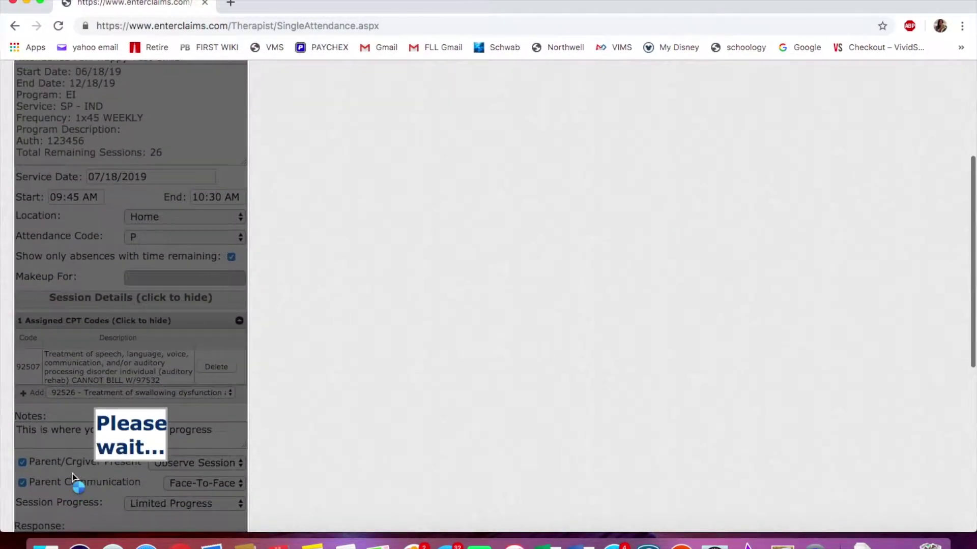
scroll(72, 474, up, 5)
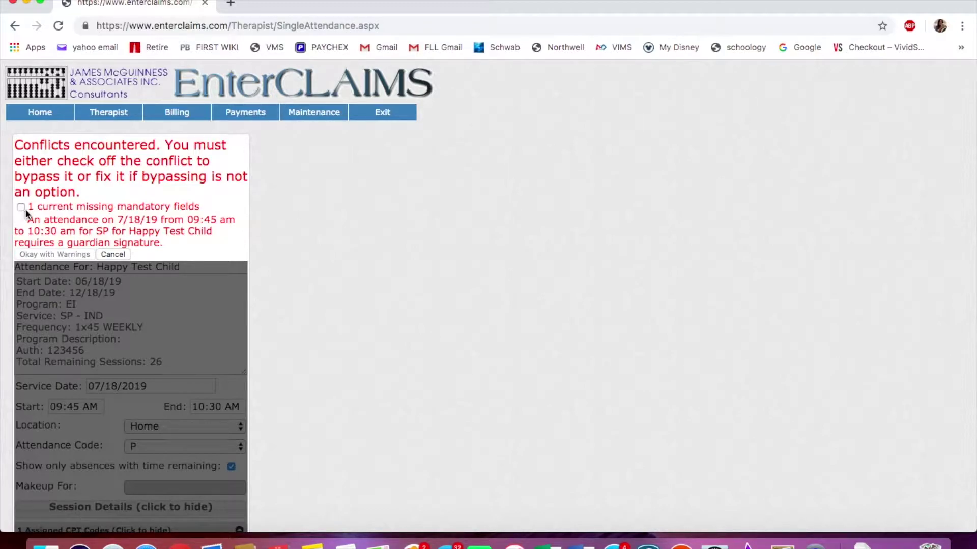
Step: Dismiss the conflict warning and draw the guardian's signature in the signature pad
click(113, 255)
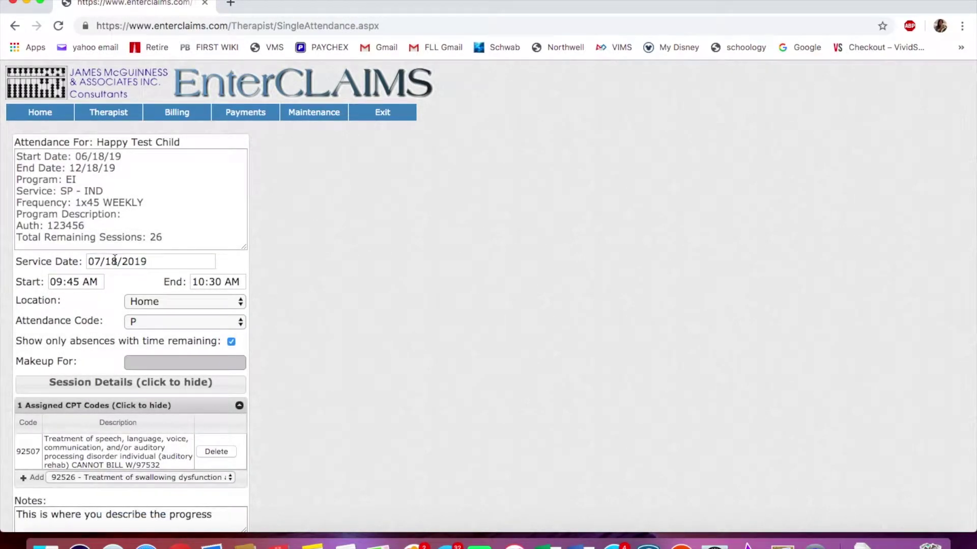
scroll(115, 259, down, 10)
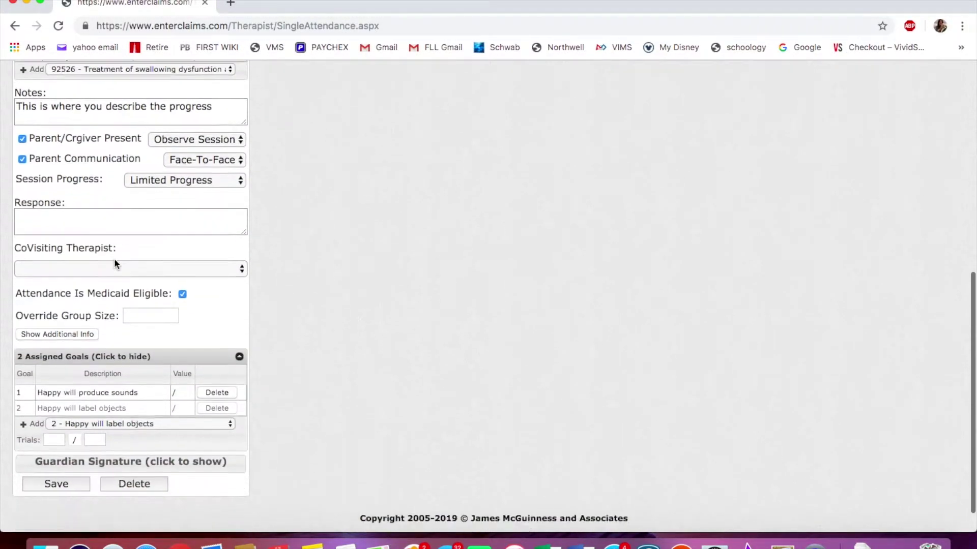
click(82, 452)
mouse_move(49, 501)
mouse_down()
mouse_move(72, 513)
mouse_move(161, 474)
mouse_up()
scroll(74, 424, down, 4)
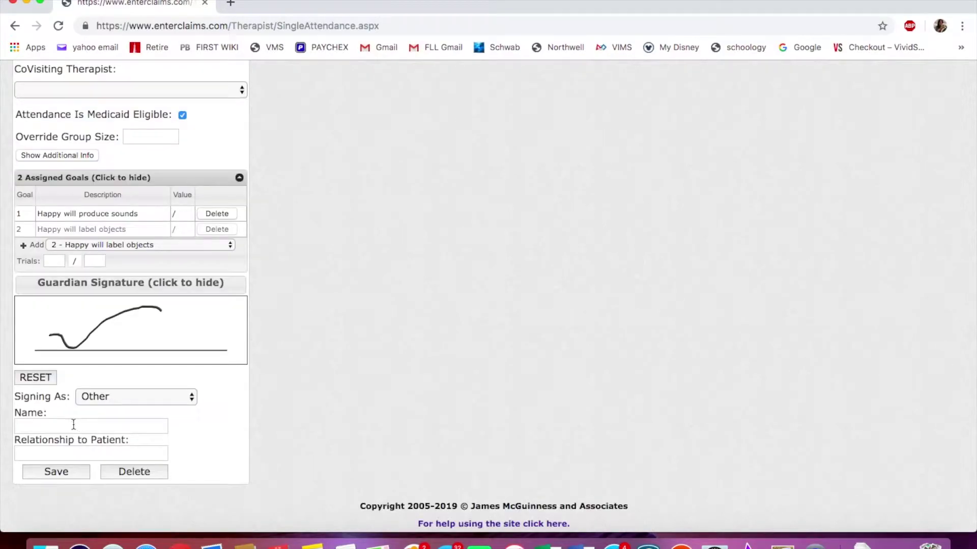
Step: Fill in the guardian's name and Caregiver relationship, then save and confirm
click(74, 425)
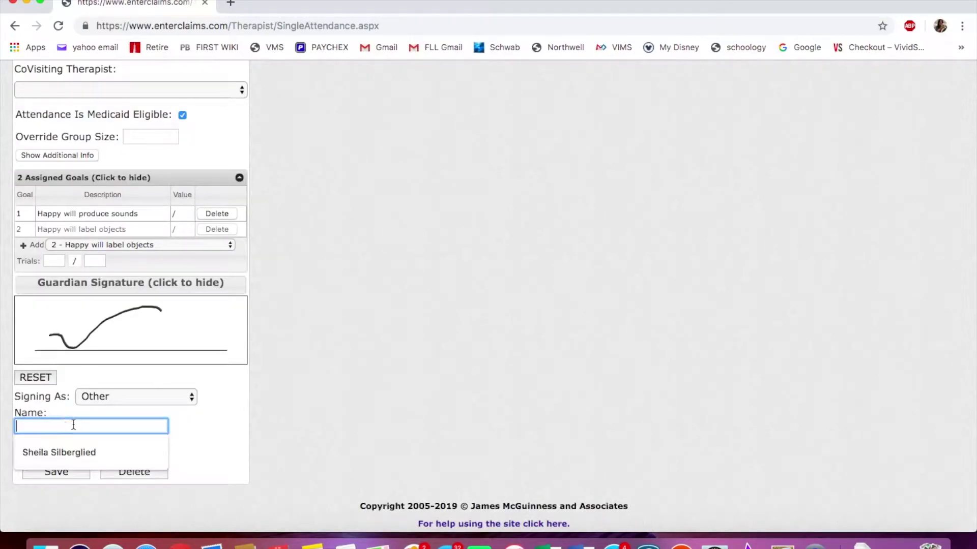
click(64, 450)
click(66, 452)
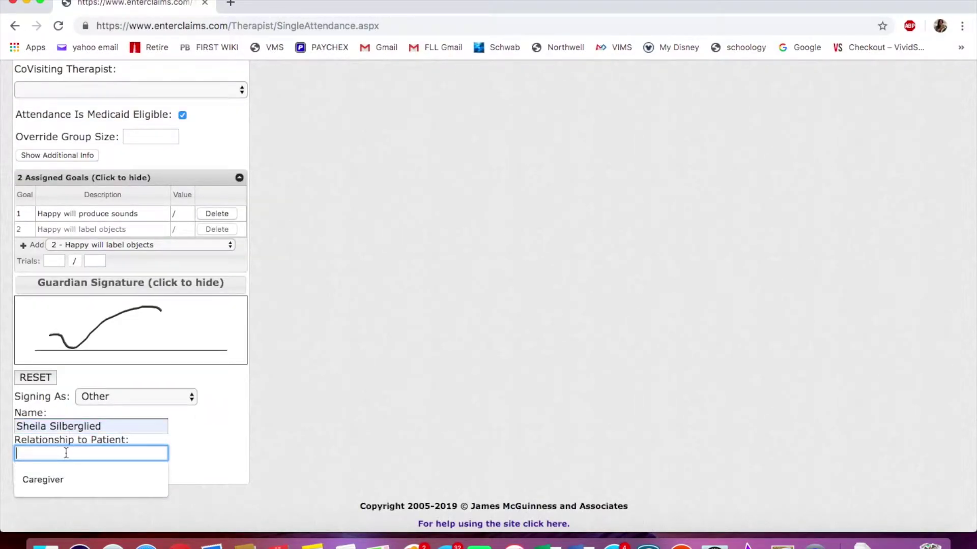
click(61, 479)
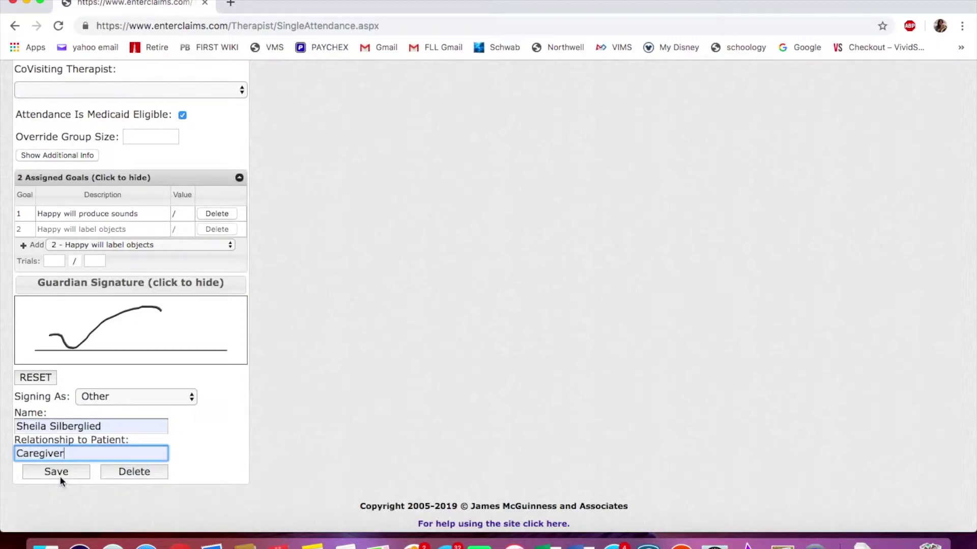
click(59, 475)
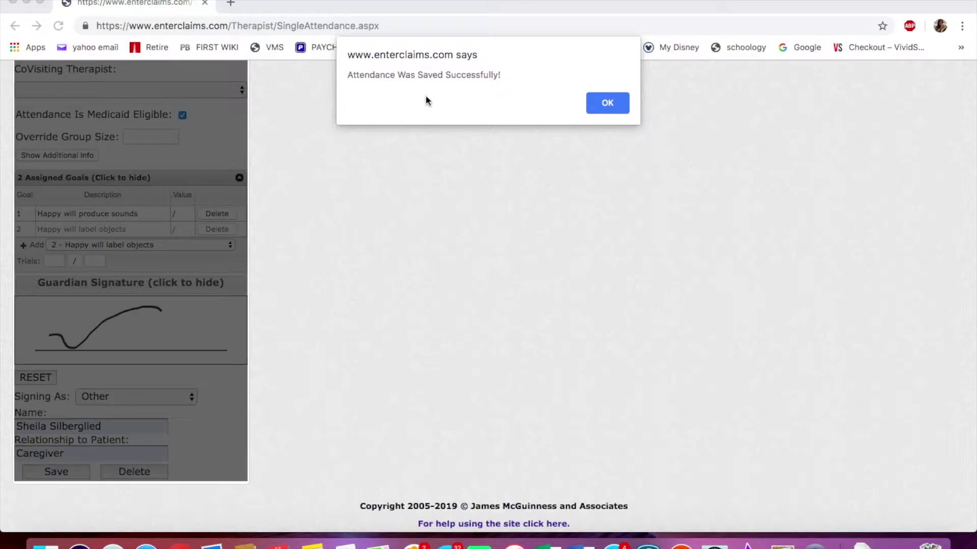
click(590, 103)
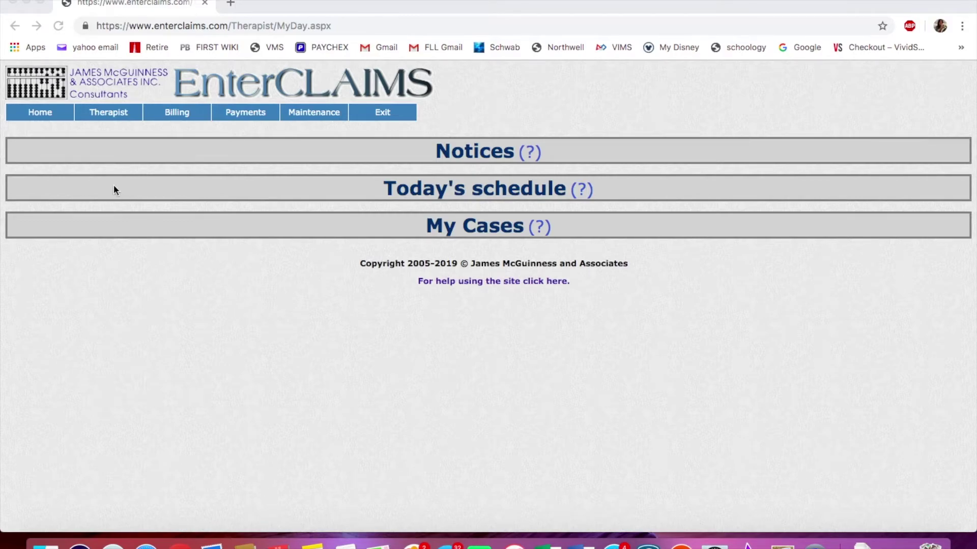
Step: Reopen the completed 7/18/2019 09:45–10:30 AM session from Today's schedule on My Day
click(45, 106)
click(47, 131)
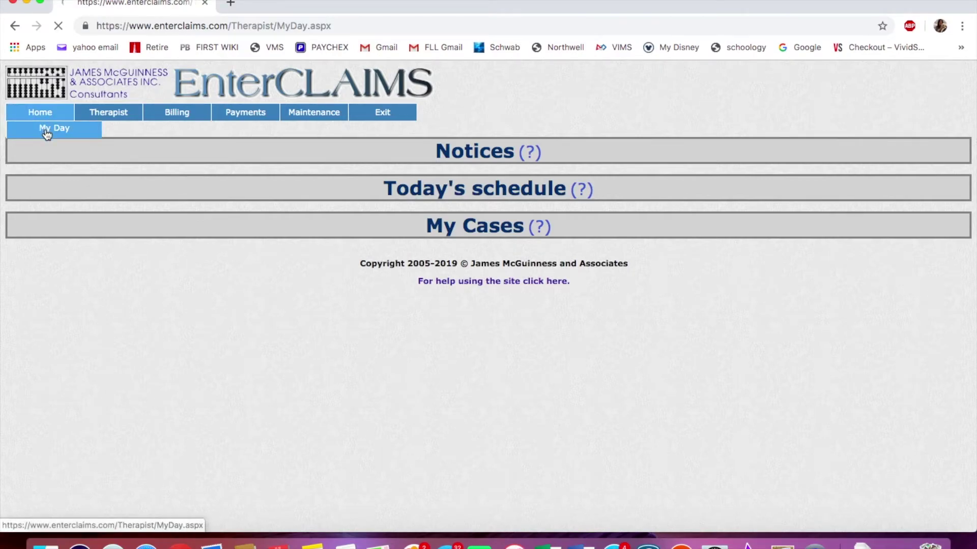
click(49, 133)
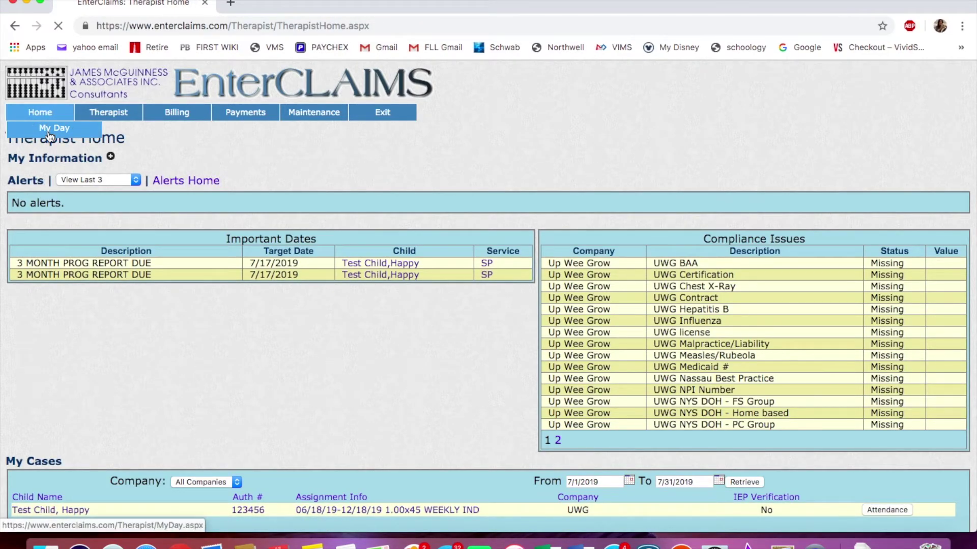
click(410, 190)
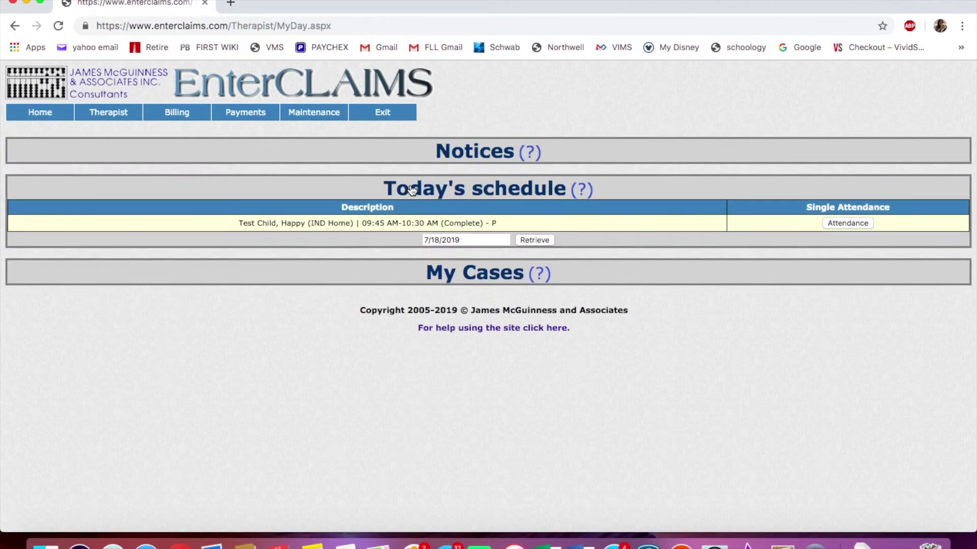
click(833, 223)
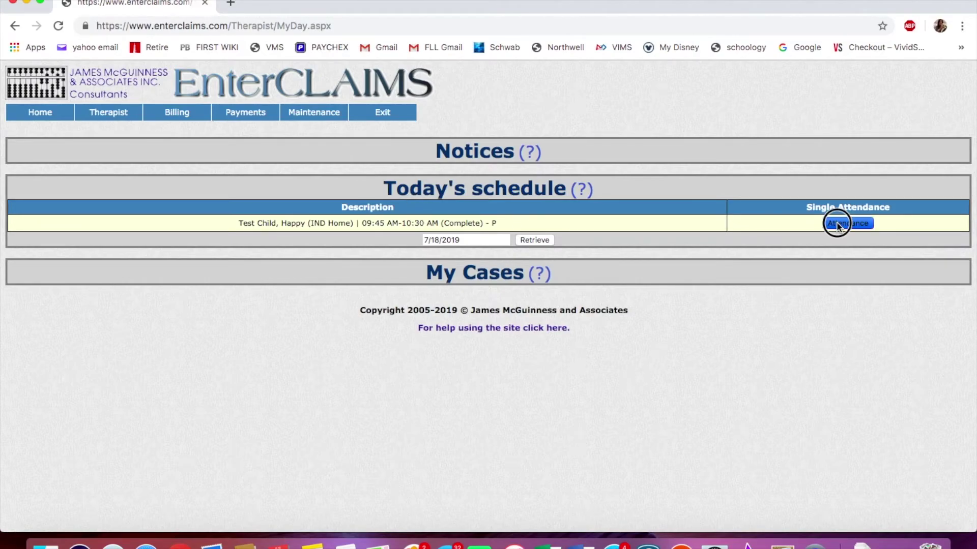